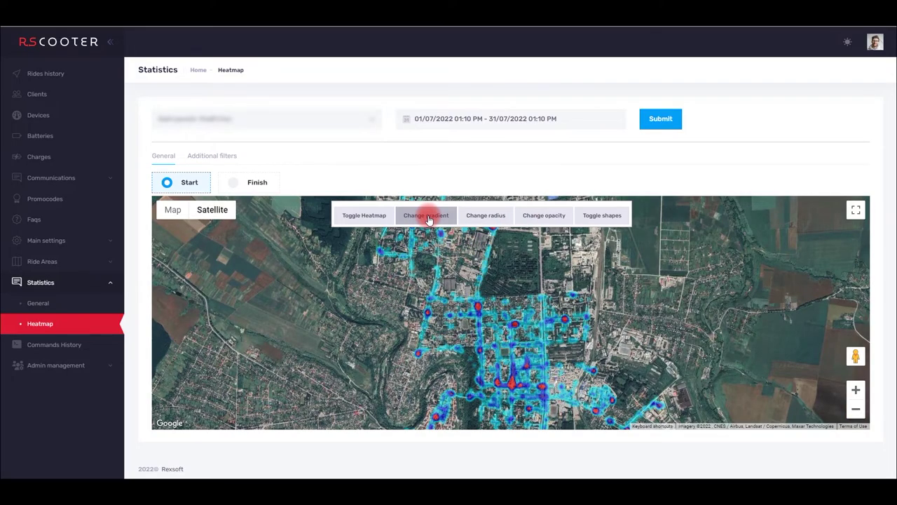
# Step: Switch the heatmap to a green-red gradient, then enlarge the blob radius and shrink it back
pyautogui.click(429, 217)
pyautogui.click(487, 222)
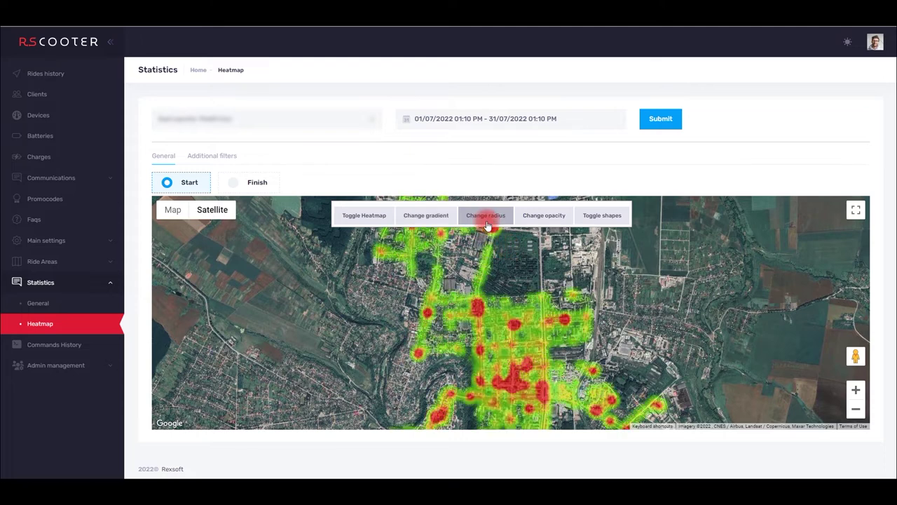
pyautogui.click(486, 221)
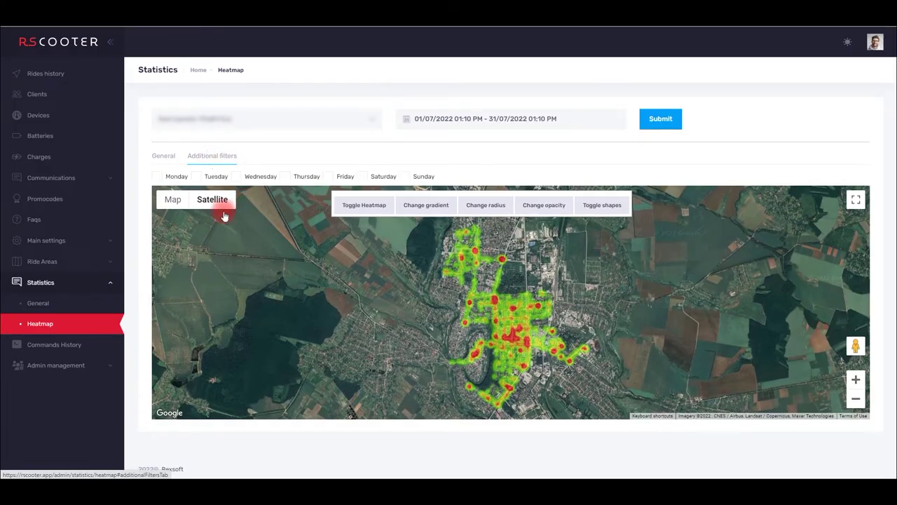
# Step: Filter the heatmap to Tuesday rides, briefly adding and then removing Sunday
pyautogui.click(194, 178)
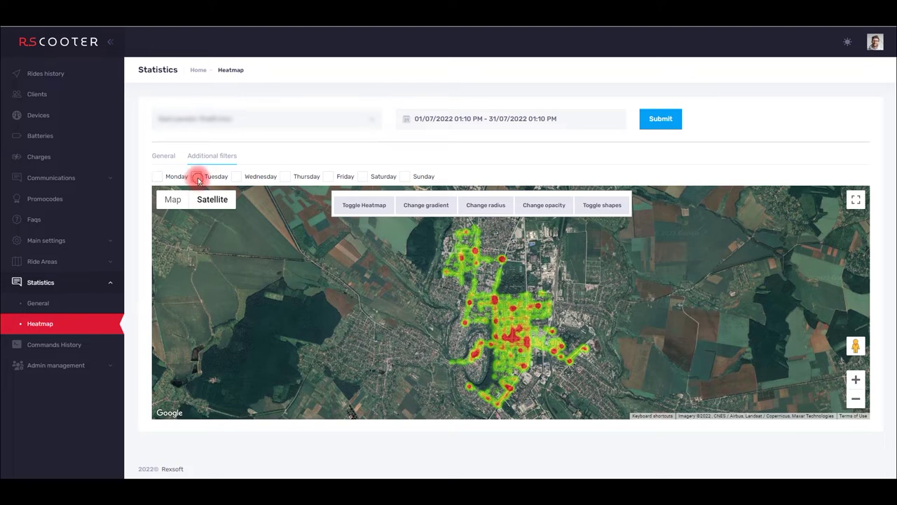
pyautogui.click(197, 177)
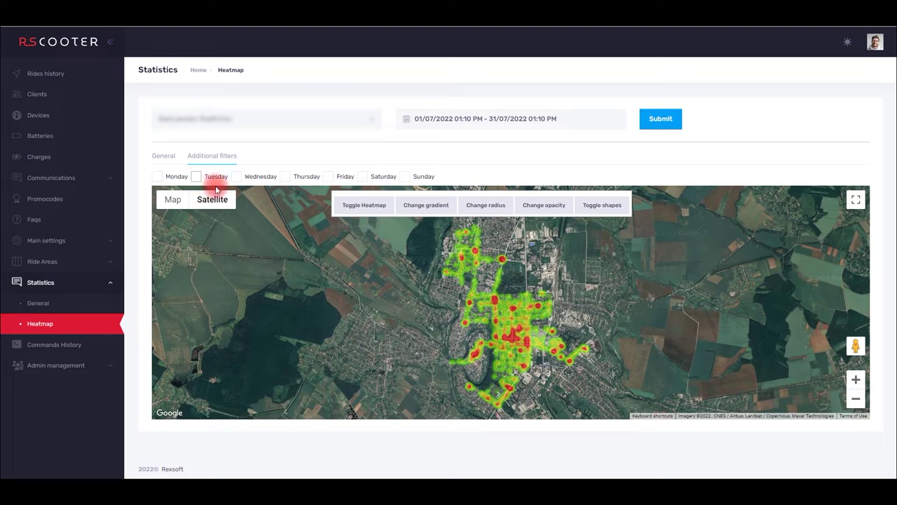
pyautogui.click(409, 180)
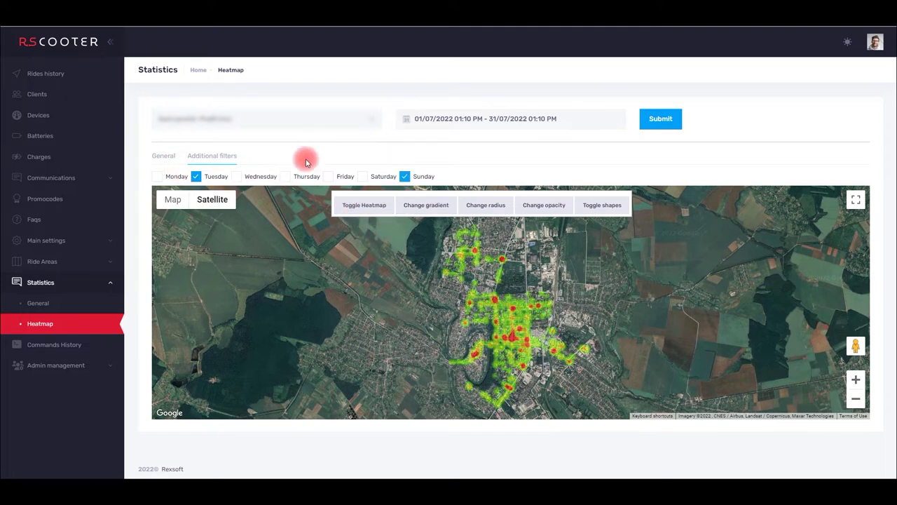
pyautogui.click(407, 178)
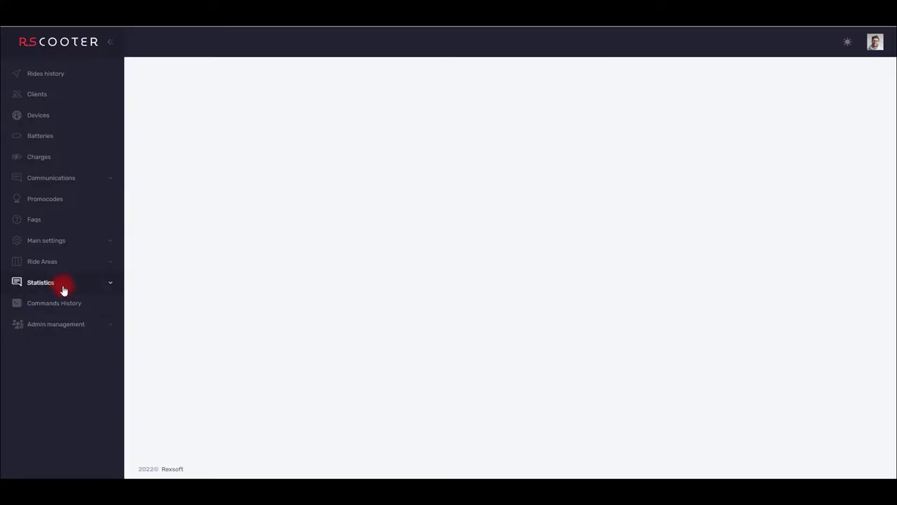
# Step: Return to the Heatmap statistics page and select the city to analyse
pyautogui.click(61, 282)
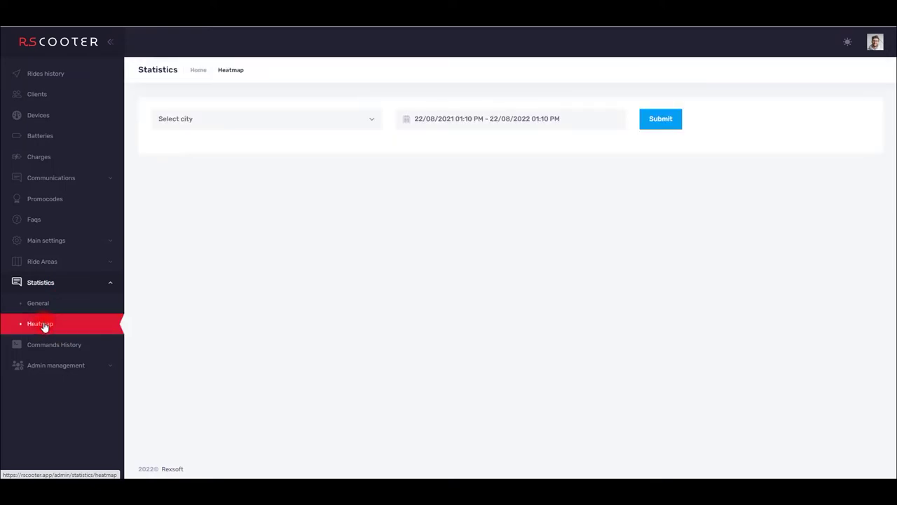
pyautogui.click(352, 122)
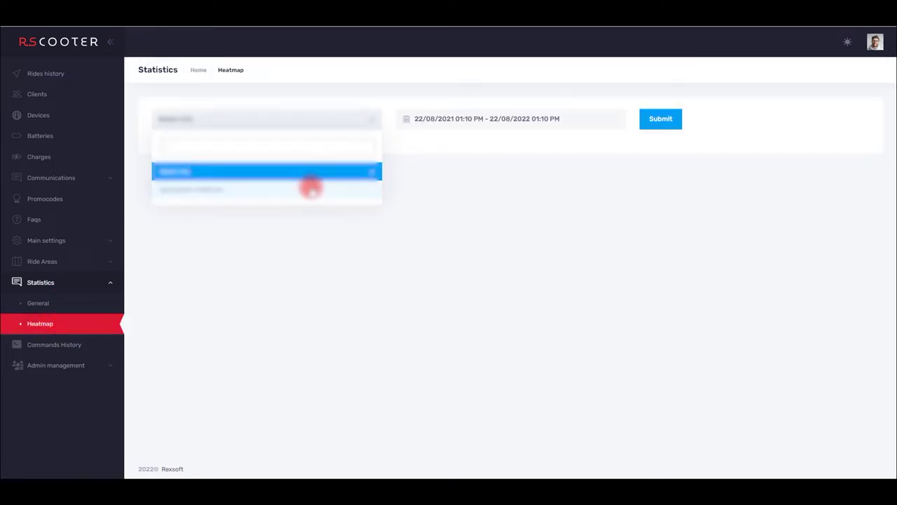
pyautogui.click(308, 192)
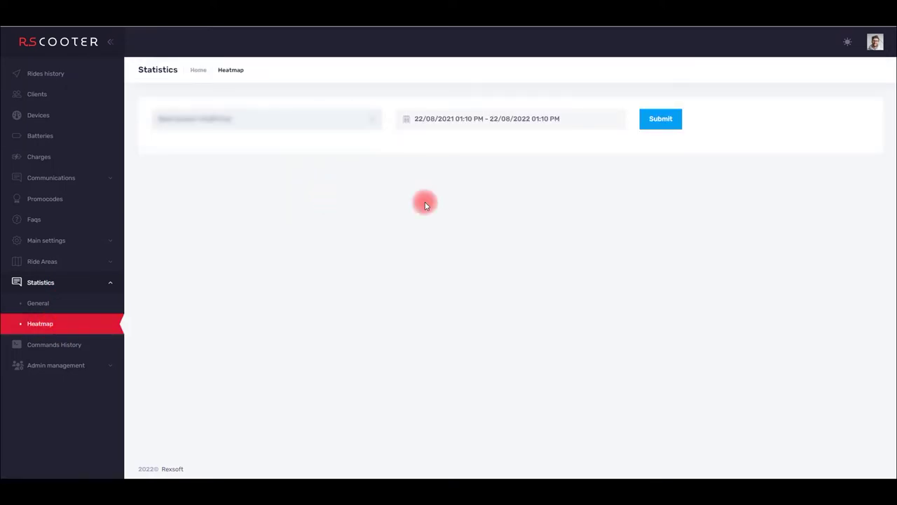
# Step: Set the heatmap date range to 01/07/2022–31/07/2022 and apply it
pyautogui.click(446, 119)
pyautogui.click(630, 145)
pyautogui.click(631, 145)
pyautogui.click(631, 145)
pyautogui.click(630, 145)
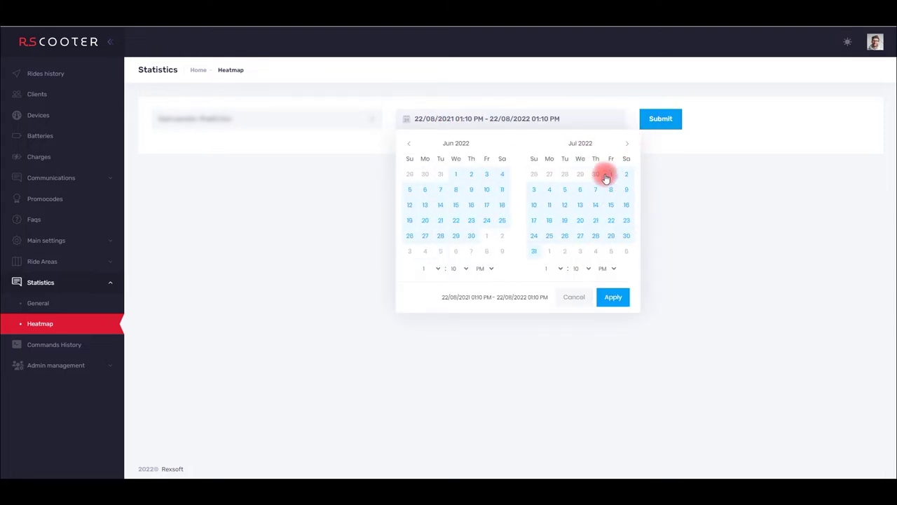
pyautogui.click(606, 178)
pyautogui.click(534, 251)
pyautogui.click(613, 297)
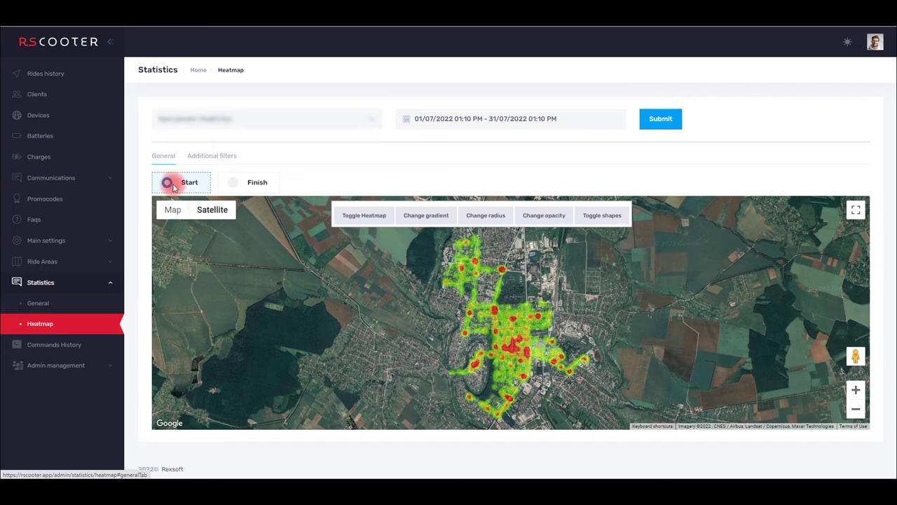
pyautogui.click(233, 185)
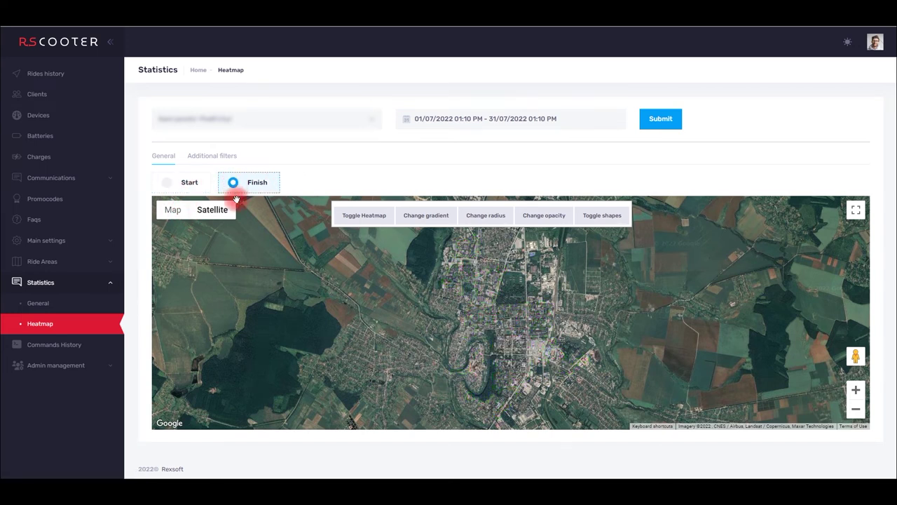
pyautogui.click(158, 186)
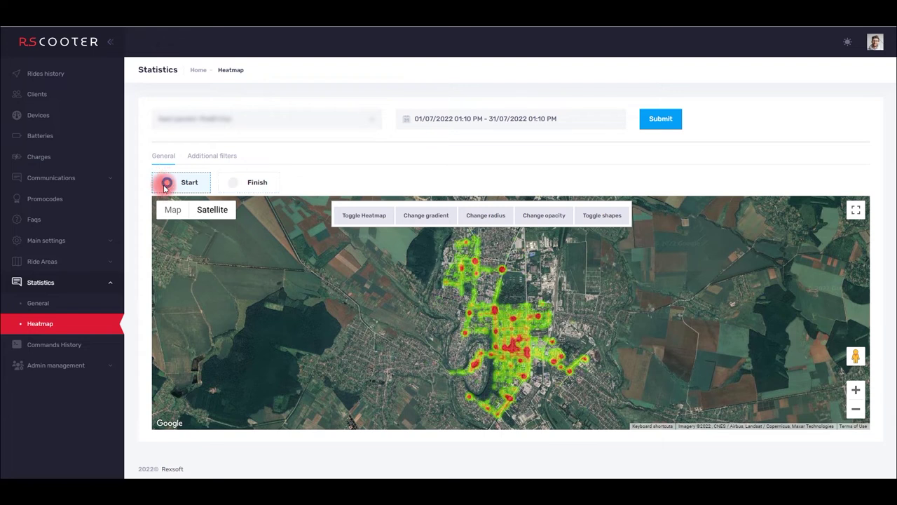
pyautogui.click(176, 183)
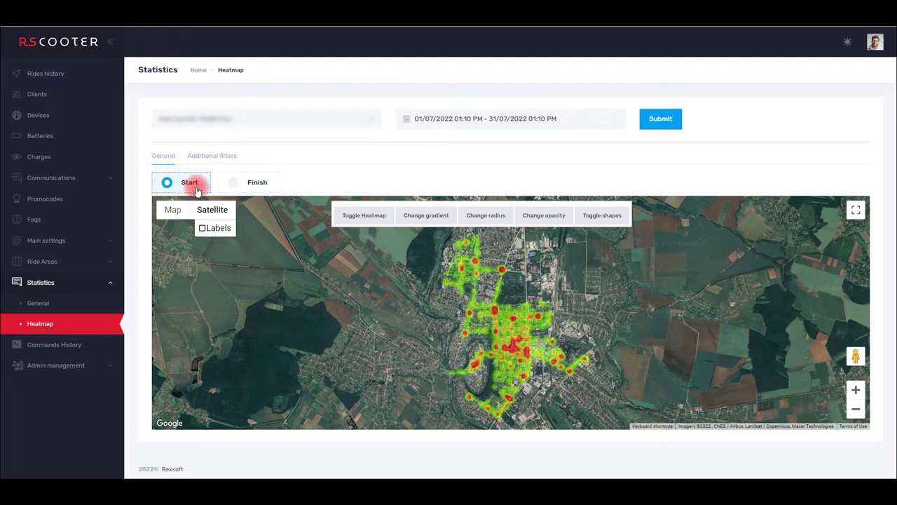
pyautogui.click(175, 211)
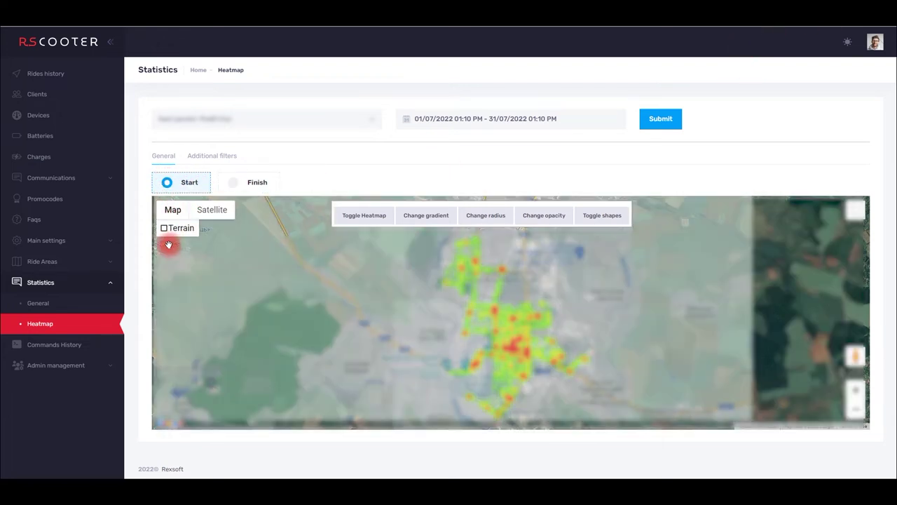
pyautogui.click(164, 229)
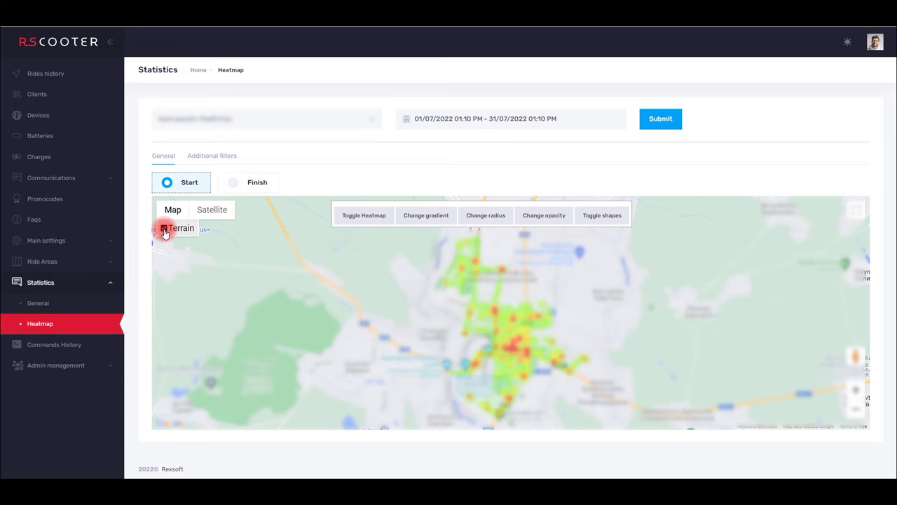
pyautogui.click(211, 211)
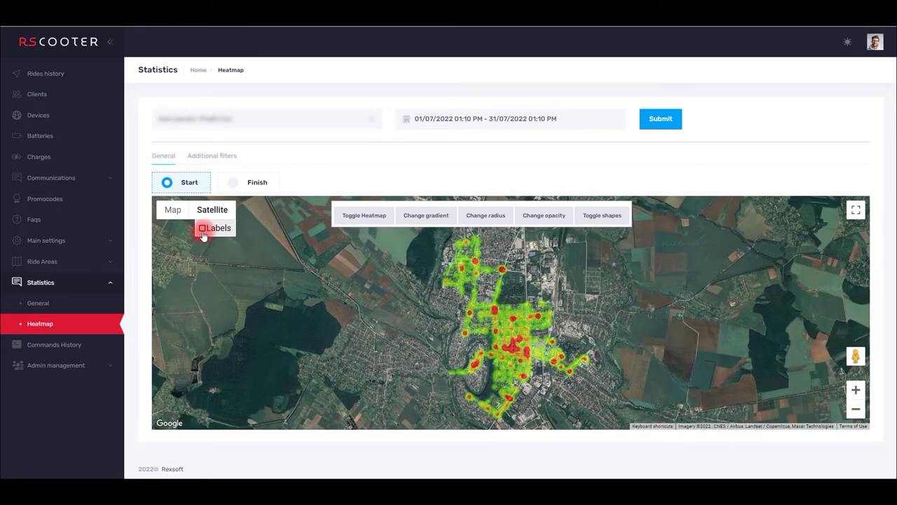
pyautogui.click(203, 229)
# Step: Zoom in on the city, then try a blue gradient before returning to green-red
pyautogui.click(856, 391)
pyautogui.click(857, 391)
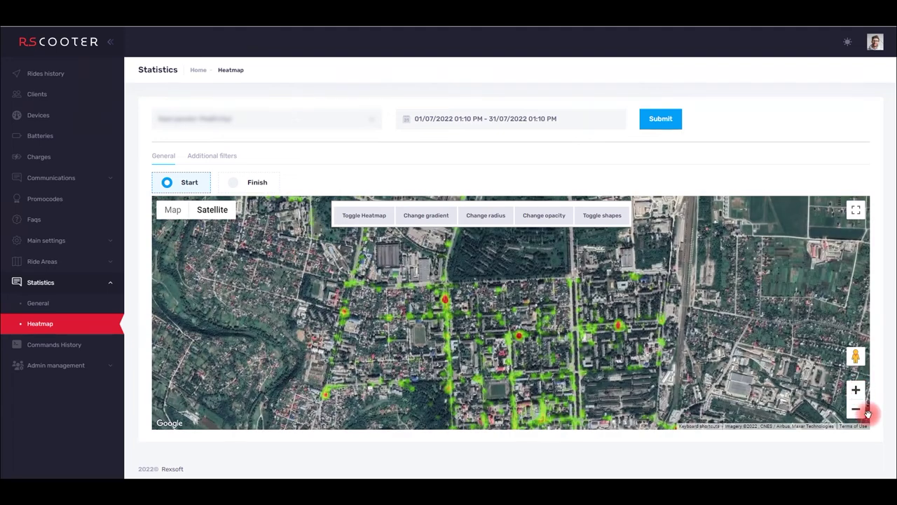
pyautogui.click(856, 413)
pyautogui.click(426, 217)
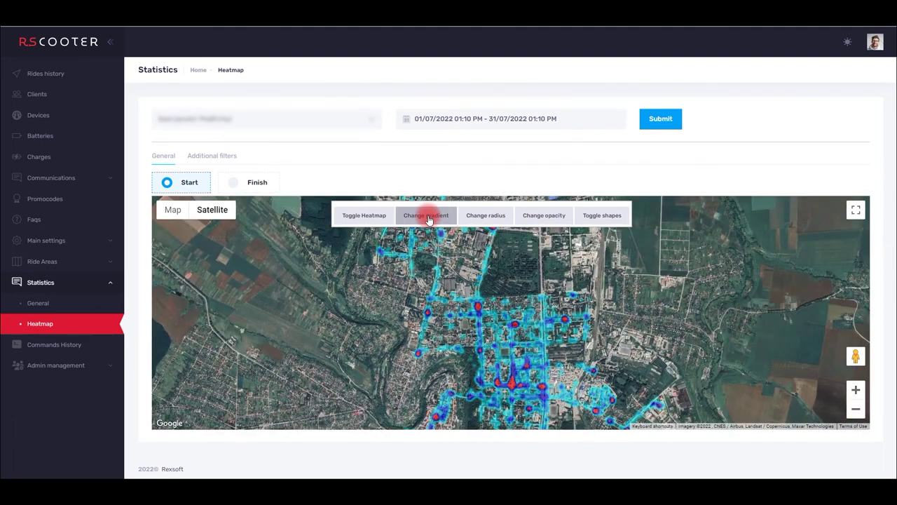
pyautogui.click(429, 220)
# Step: Test a larger radius and faded opacity, restore both, and overlay the ride-area shapes
pyautogui.click(485, 217)
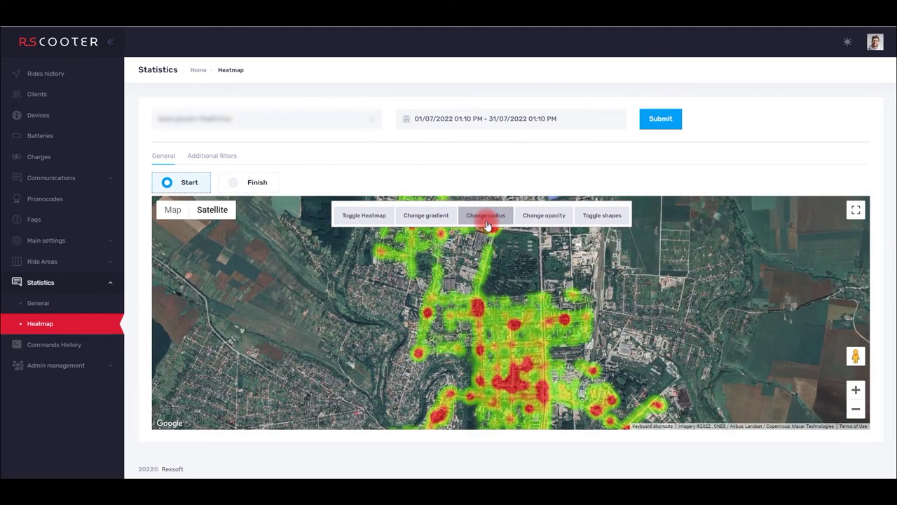
pyautogui.click(486, 221)
pyautogui.click(539, 218)
pyautogui.click(539, 216)
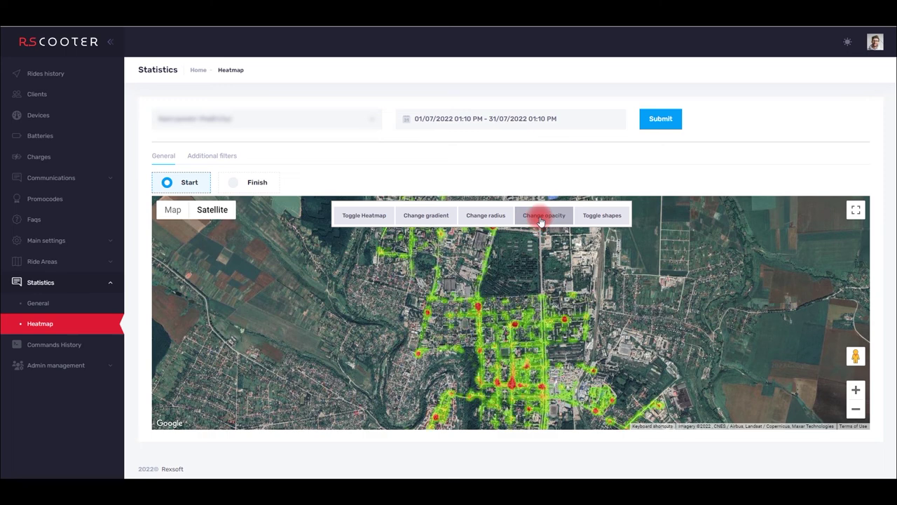
pyautogui.click(601, 216)
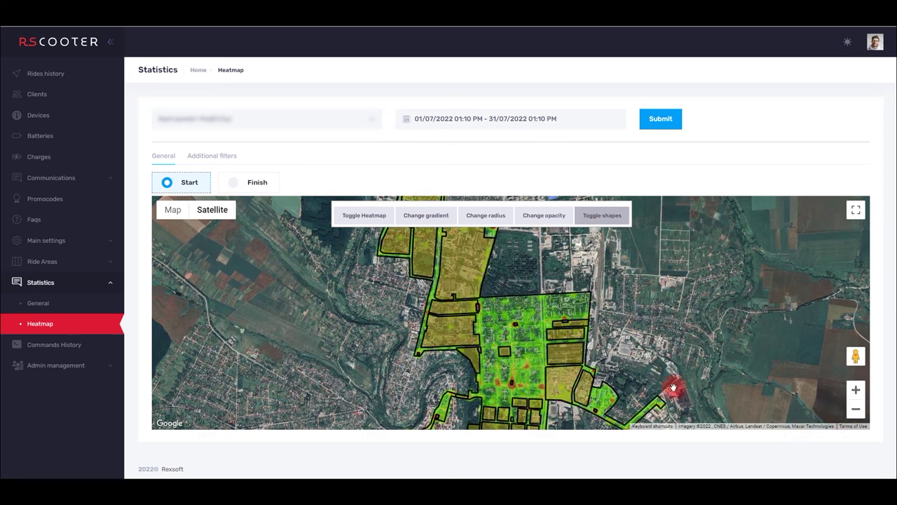
# Step: Toggle the gradient to blue and back to green-red, then zoom closer on the heatmap
pyautogui.click(434, 216)
pyautogui.click(433, 215)
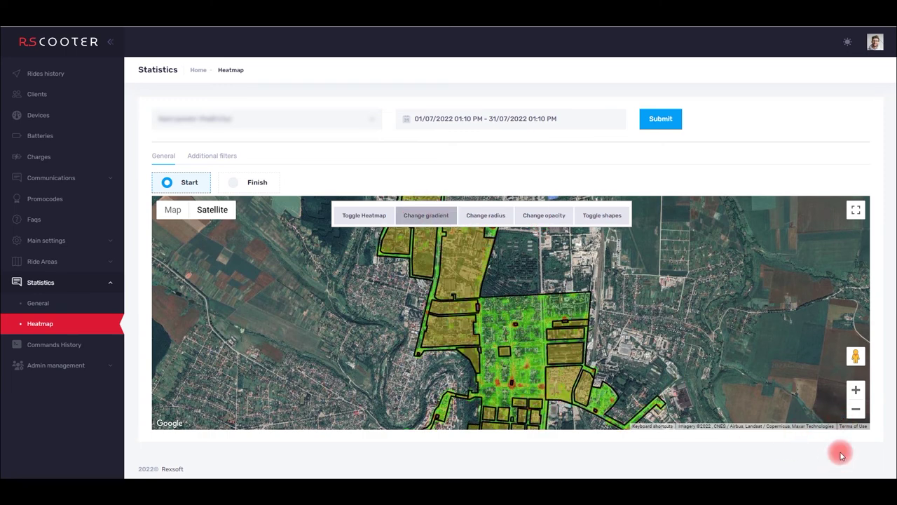
pyautogui.click(855, 409)
pyautogui.click(855, 390)
pyautogui.click(855, 389)
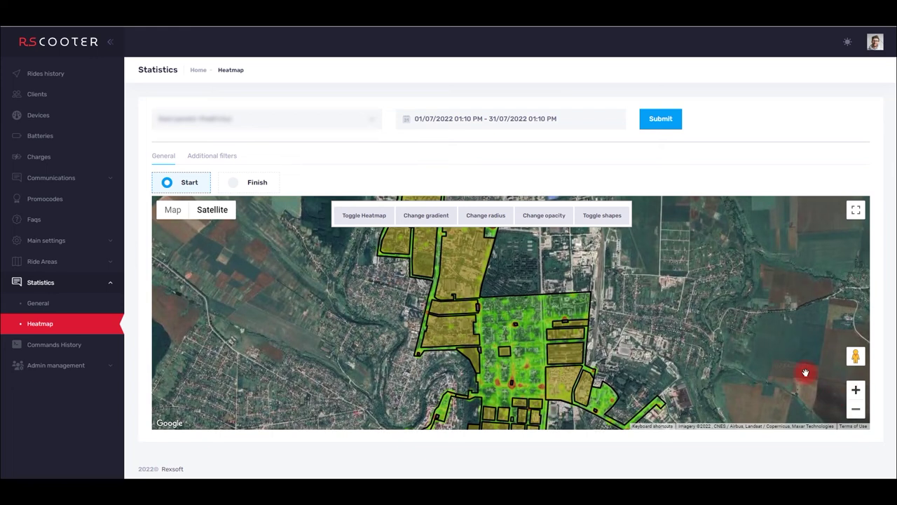
# Step: Try the road map with terrain, adjust radius and opacity, then return to satellite view
pyautogui.click(172, 209)
pyautogui.click(176, 227)
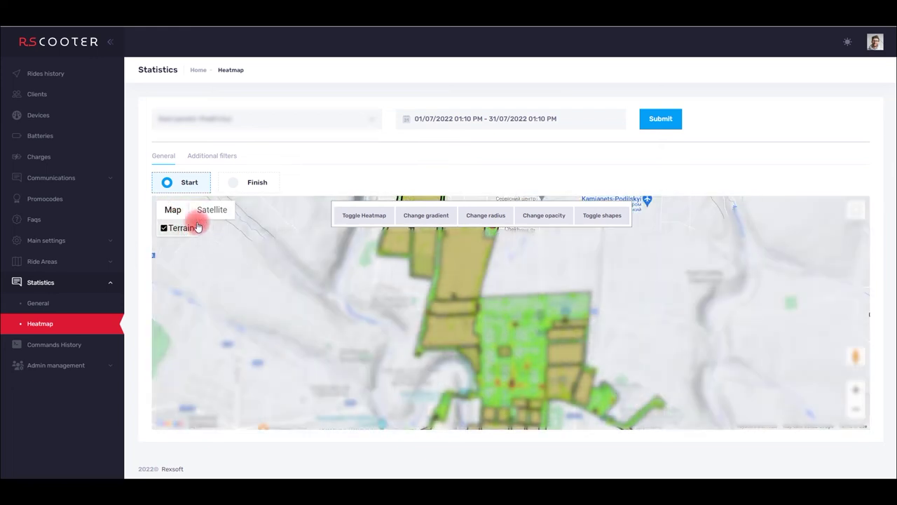
pyautogui.click(856, 390)
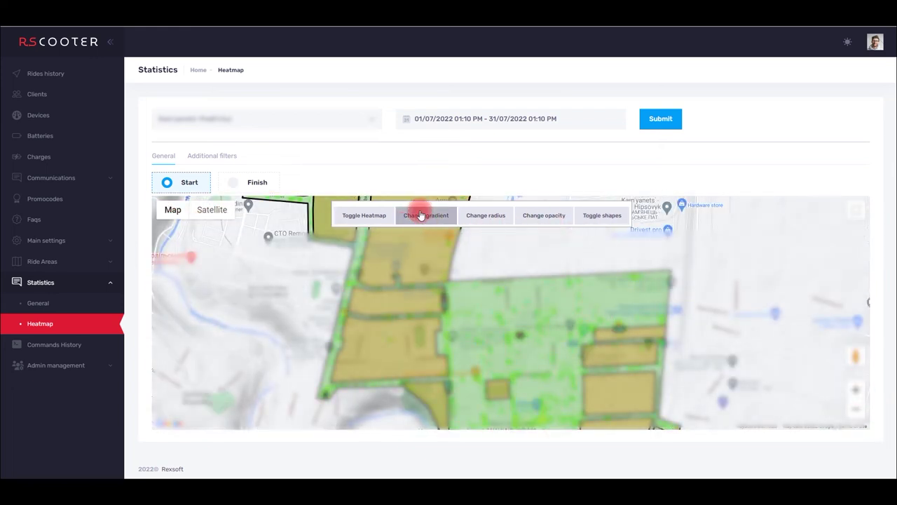
pyautogui.click(489, 217)
pyautogui.click(544, 216)
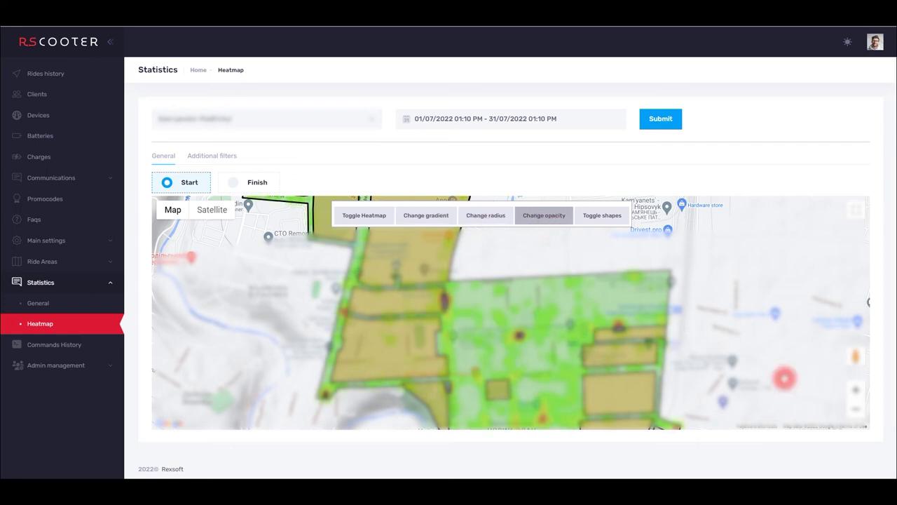
pyautogui.click(855, 390)
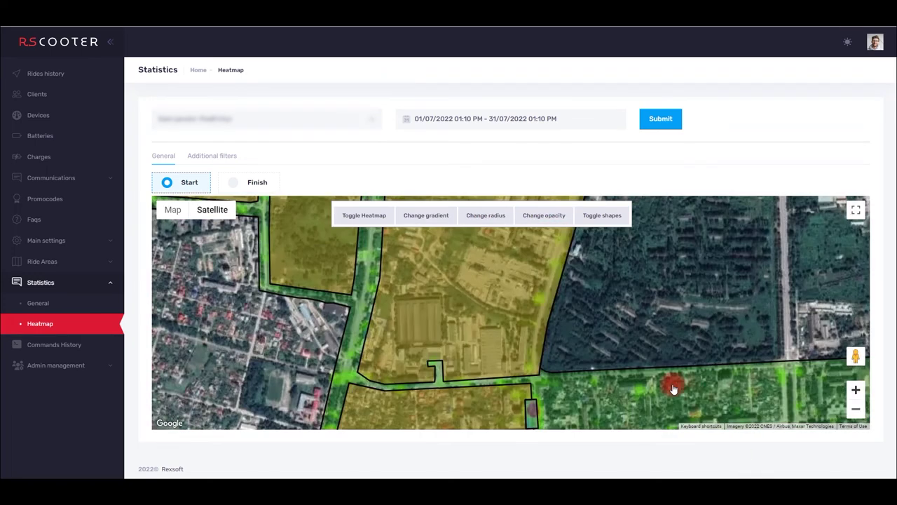
pyautogui.moveTo(673, 381)
pyautogui.mouseDown()
pyautogui.moveTo(617, 294)
pyautogui.moveTo(541, 323)
pyautogui.moveTo(553, 363)
pyautogui.mouseUp()
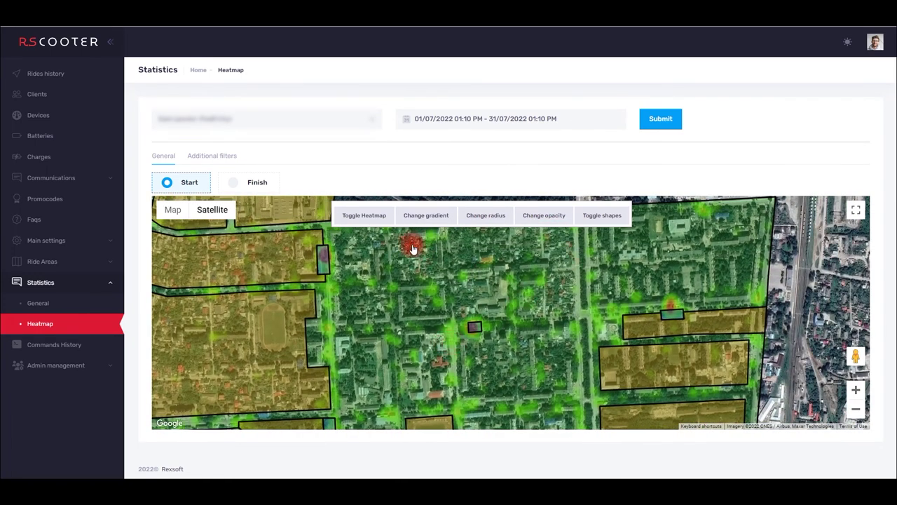